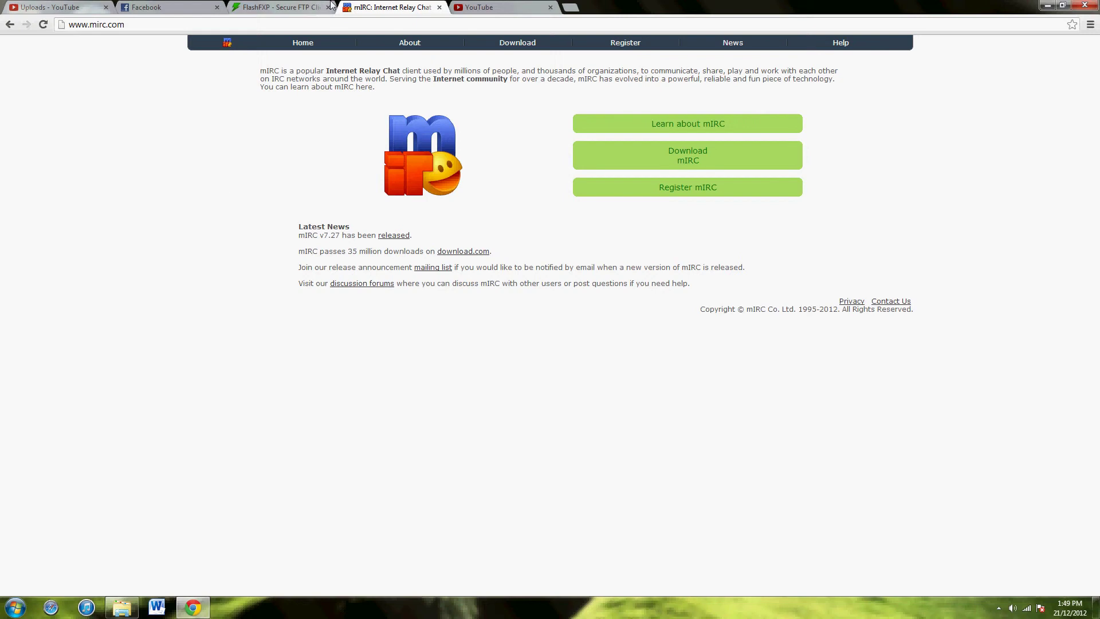
# Switch between the FlashFXP and mIRC tabs, then bring up the Start menu's program list.
pyautogui.click(300, 12)
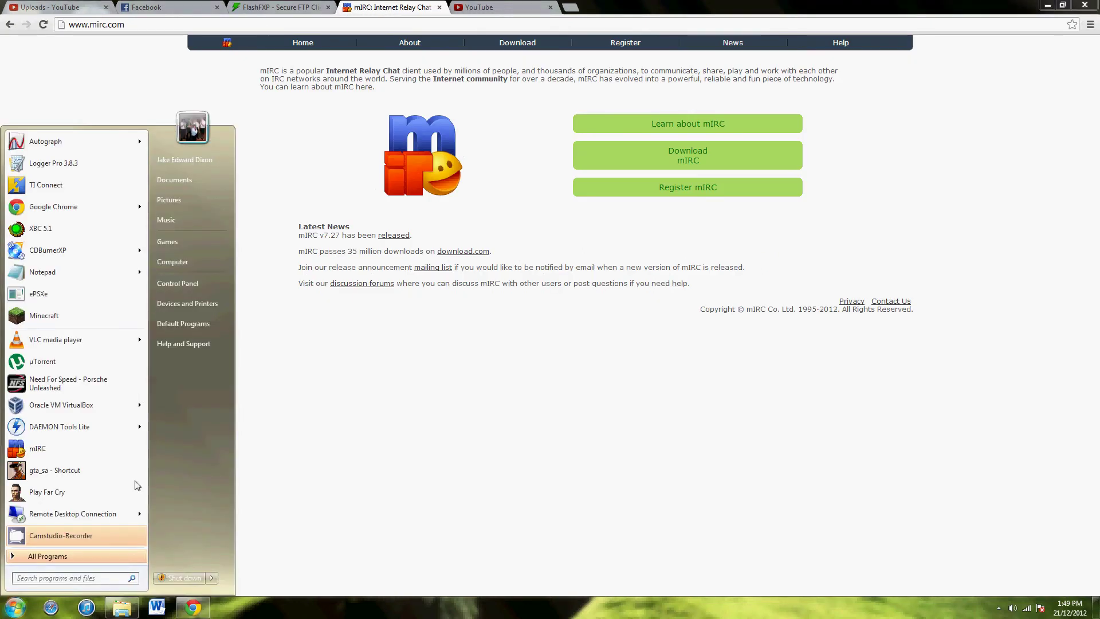
# Launch mIRC, dismiss the About and Options dialogs, and disconnect the automatic EFnet connection.
pyautogui.click(121, 450)
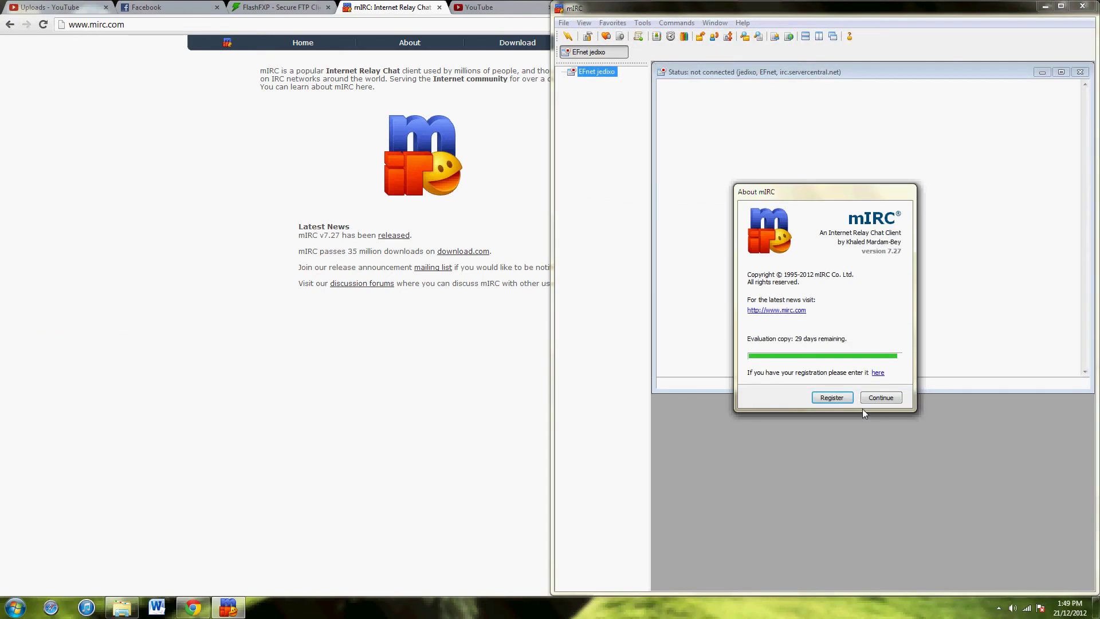
pyautogui.click(880, 397)
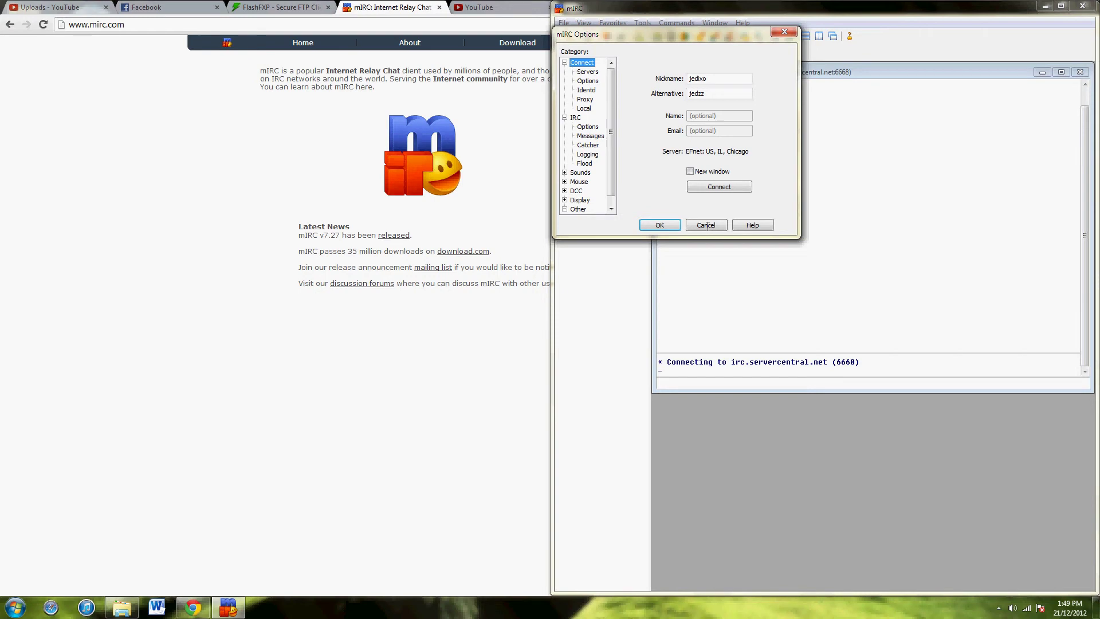
pyautogui.click(706, 226)
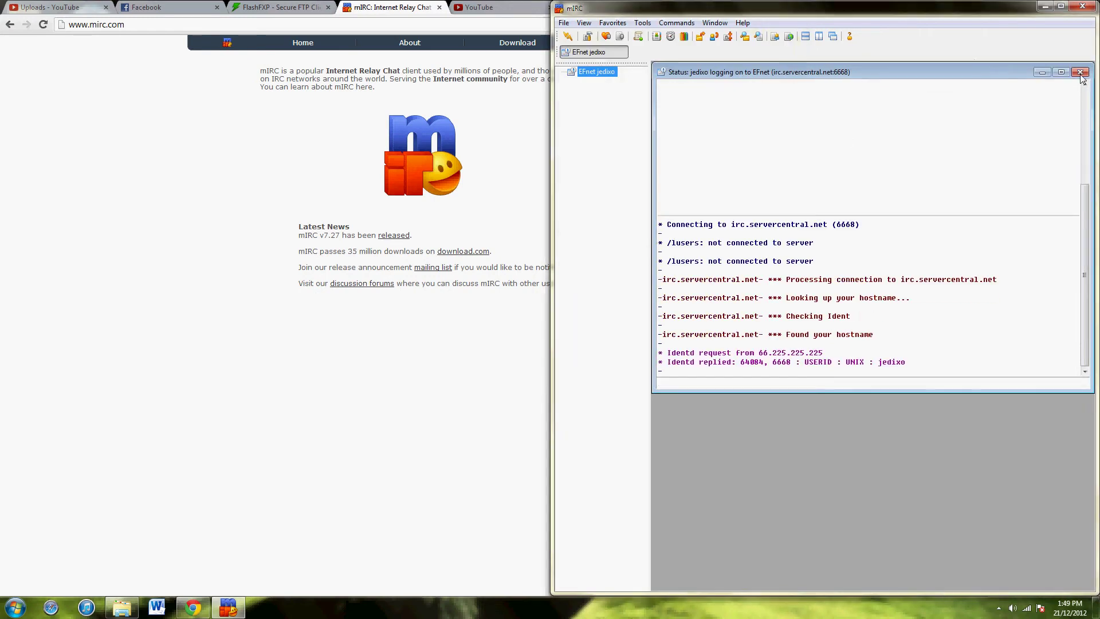
pyautogui.click(569, 36)
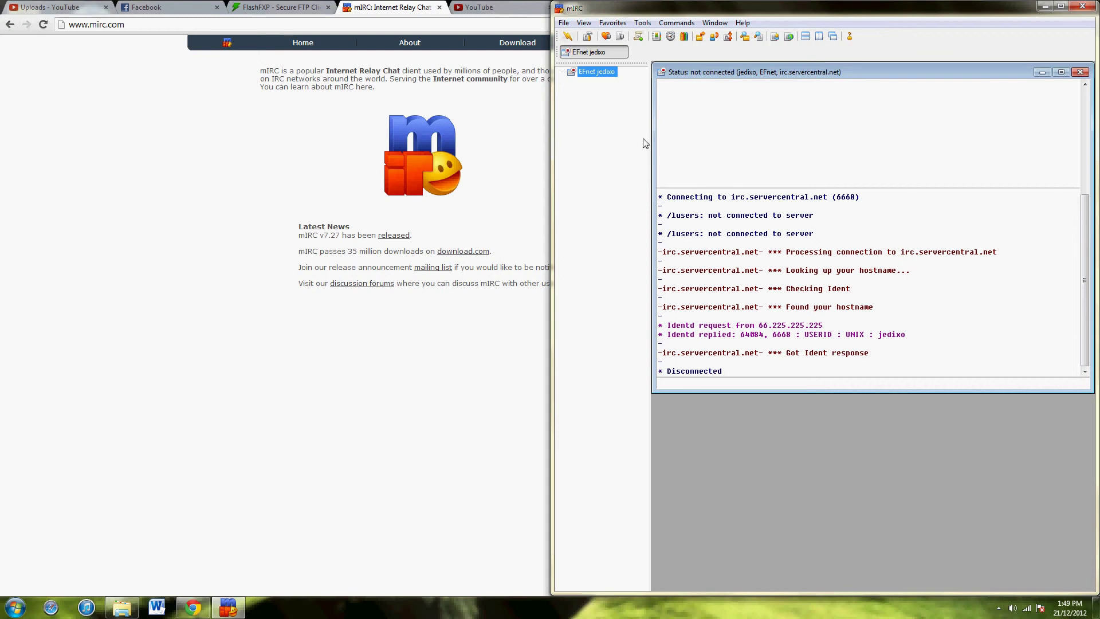
# In Options > Connect > Servers, choose EFnet's US, IL, Chicago server and confirm with OK.
pyautogui.click(563, 23)
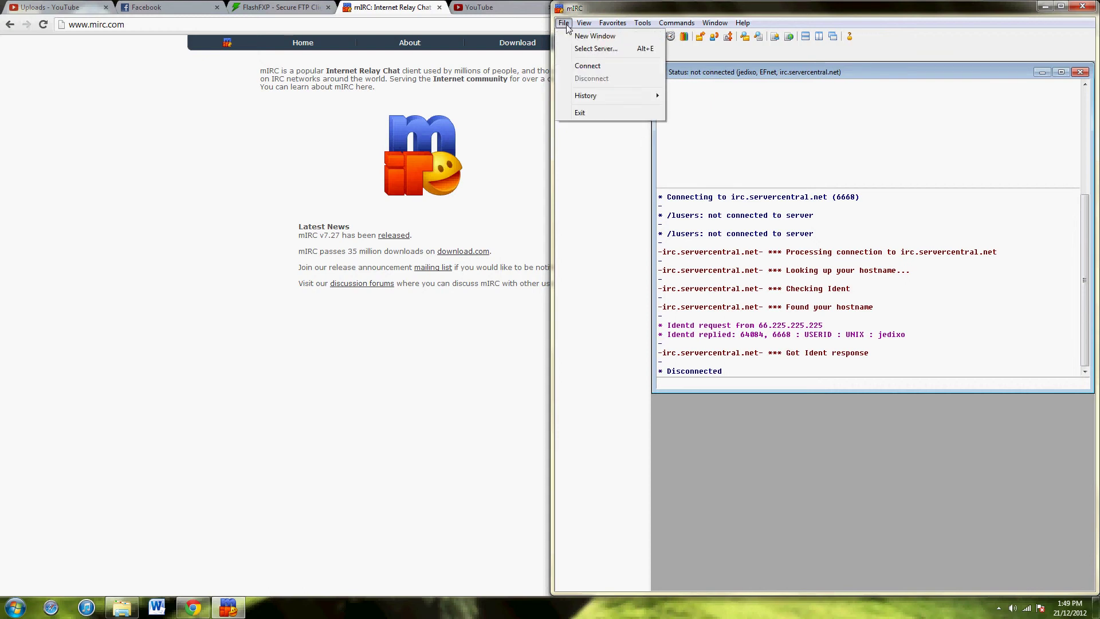
pyautogui.moveTo(642, 23)
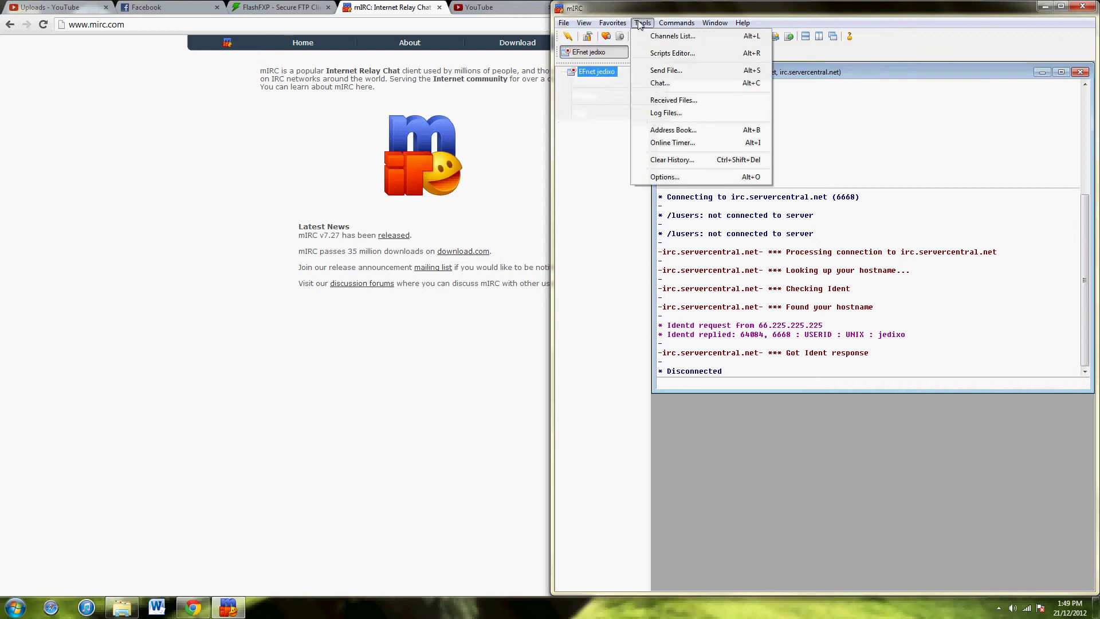
pyautogui.click(657, 177)
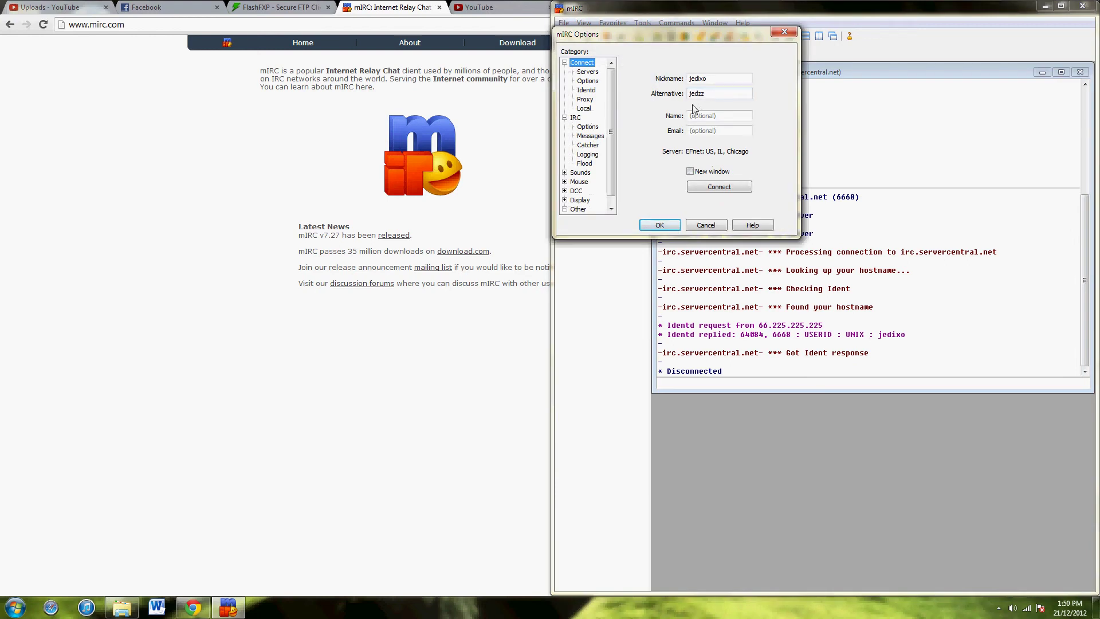
pyautogui.click(588, 72)
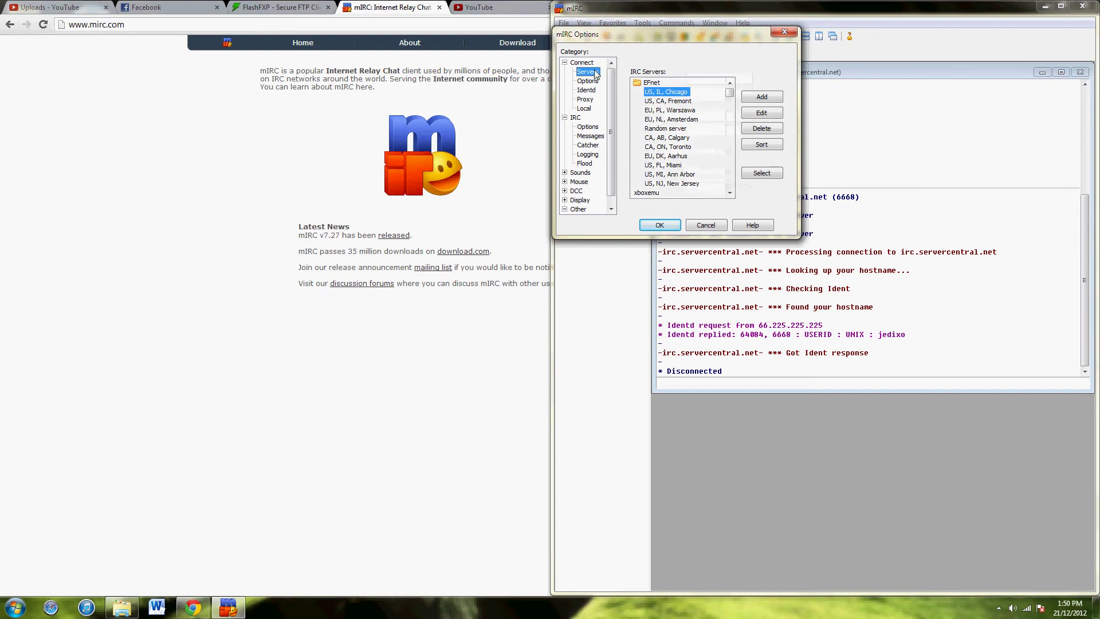
pyautogui.doubleClick(653, 83)
pyautogui.scroll(5, 726, 115)
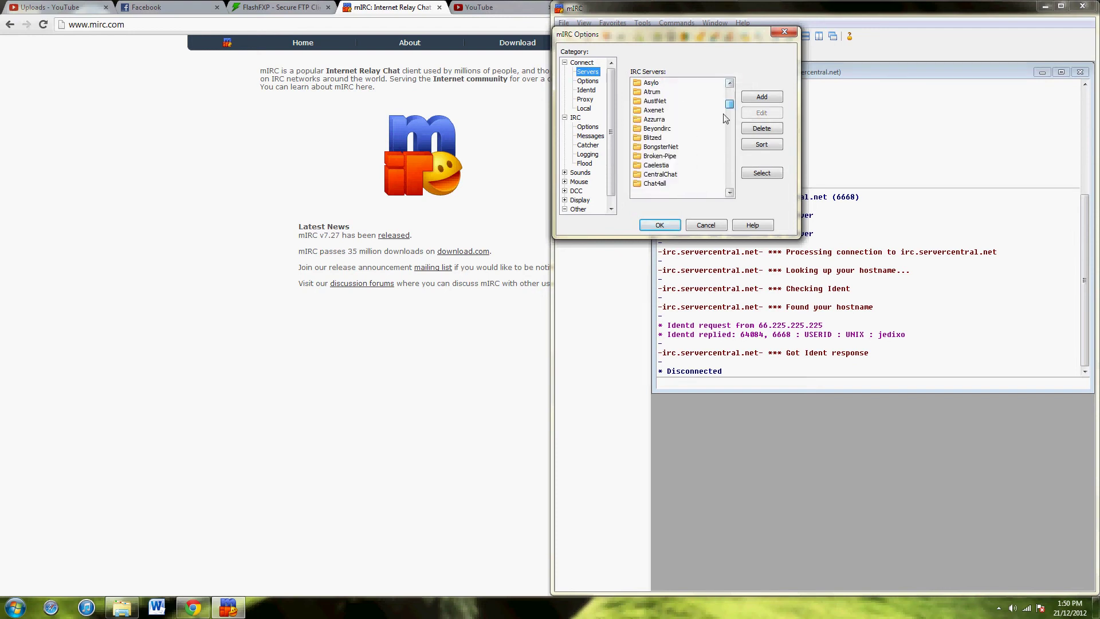
pyautogui.scroll(5, 726, 119)
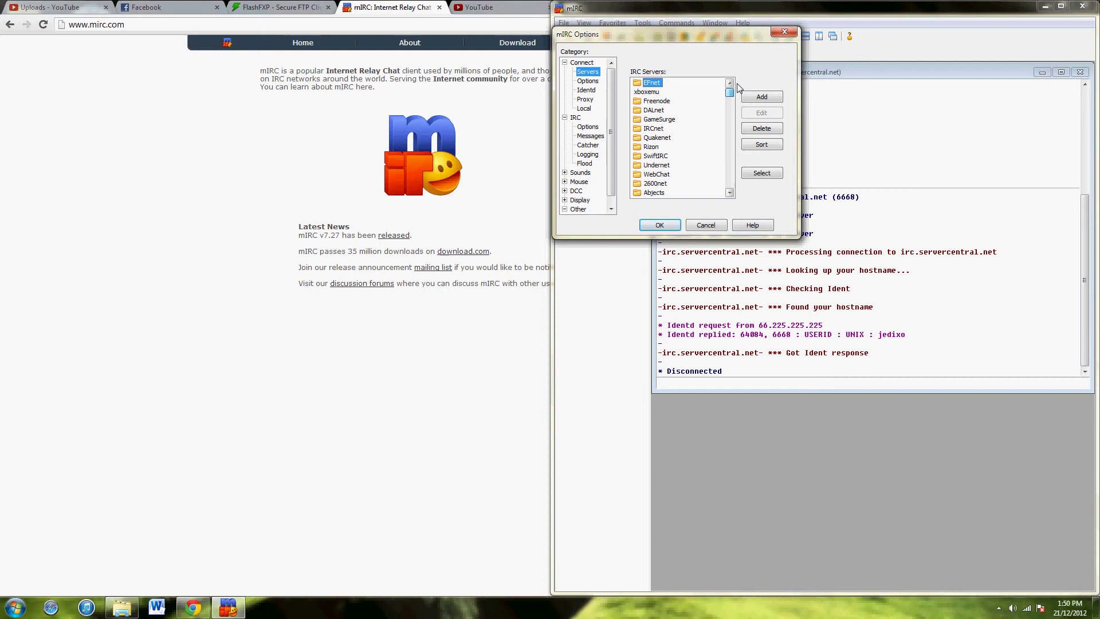
pyautogui.doubleClick(652, 83)
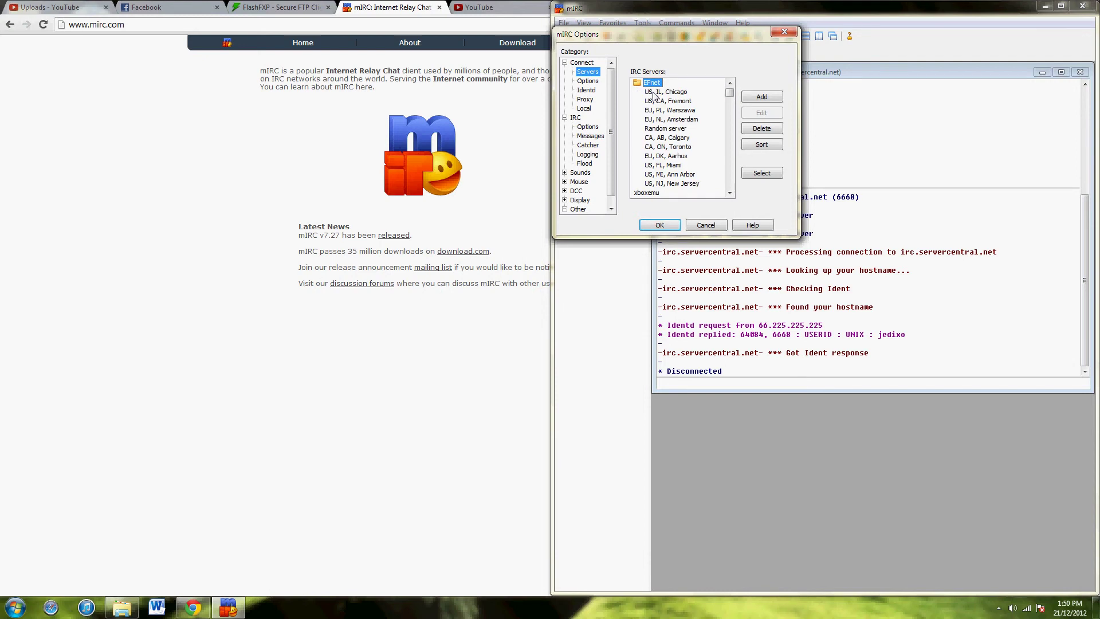
pyautogui.doubleClick(653, 93)
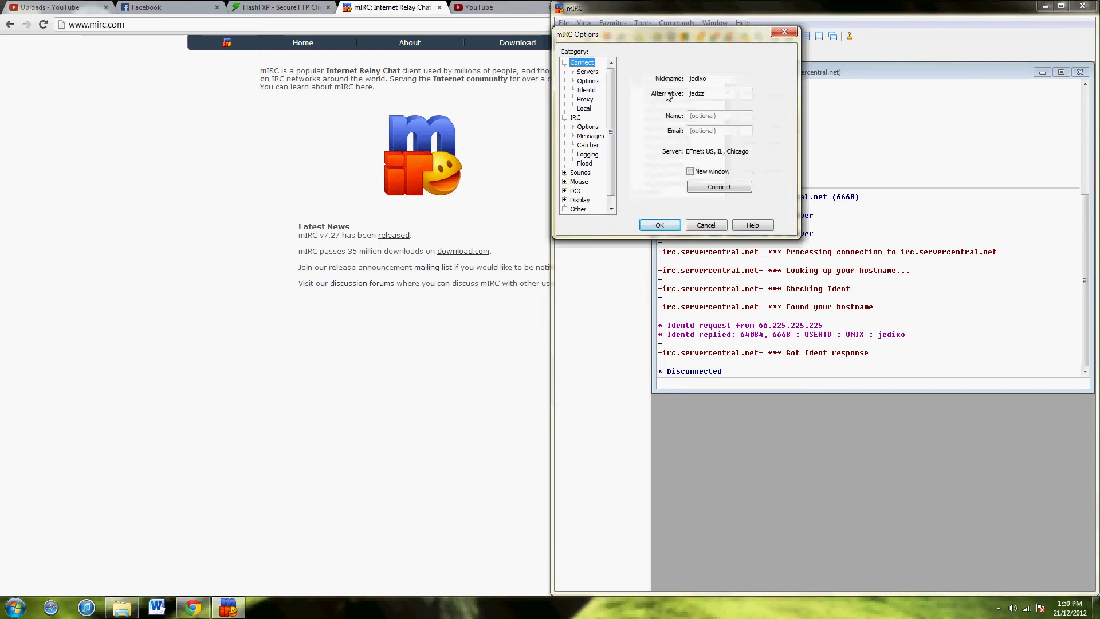
pyautogui.click(659, 225)
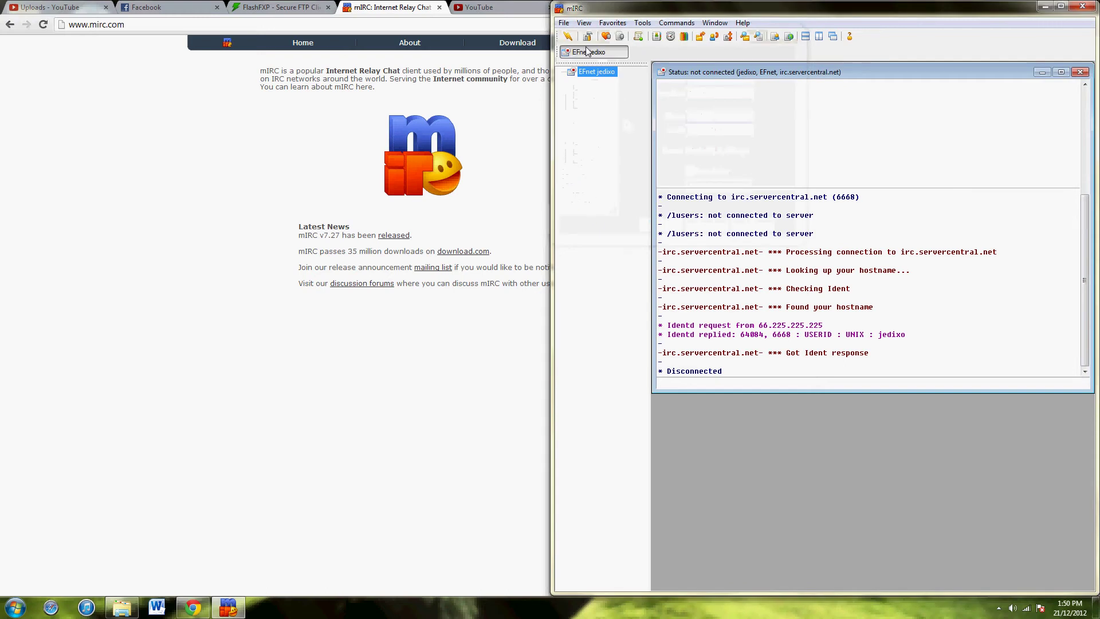
# Connect to EFnet and join #xbins from the Favorites dialog.
pyautogui.click(567, 38)
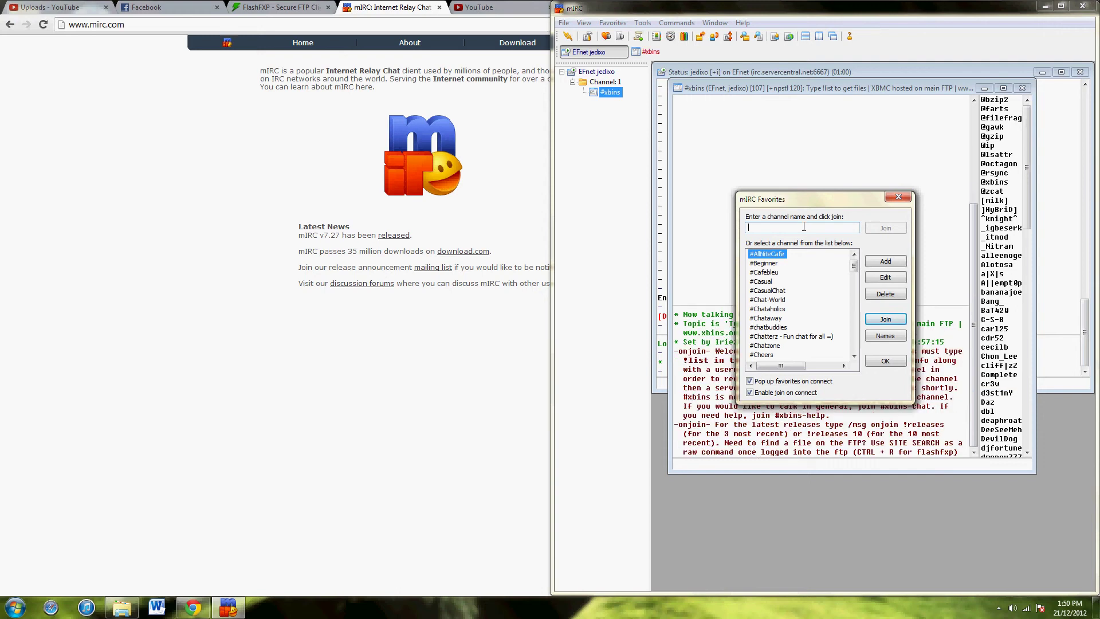
pyautogui.write('#xb')
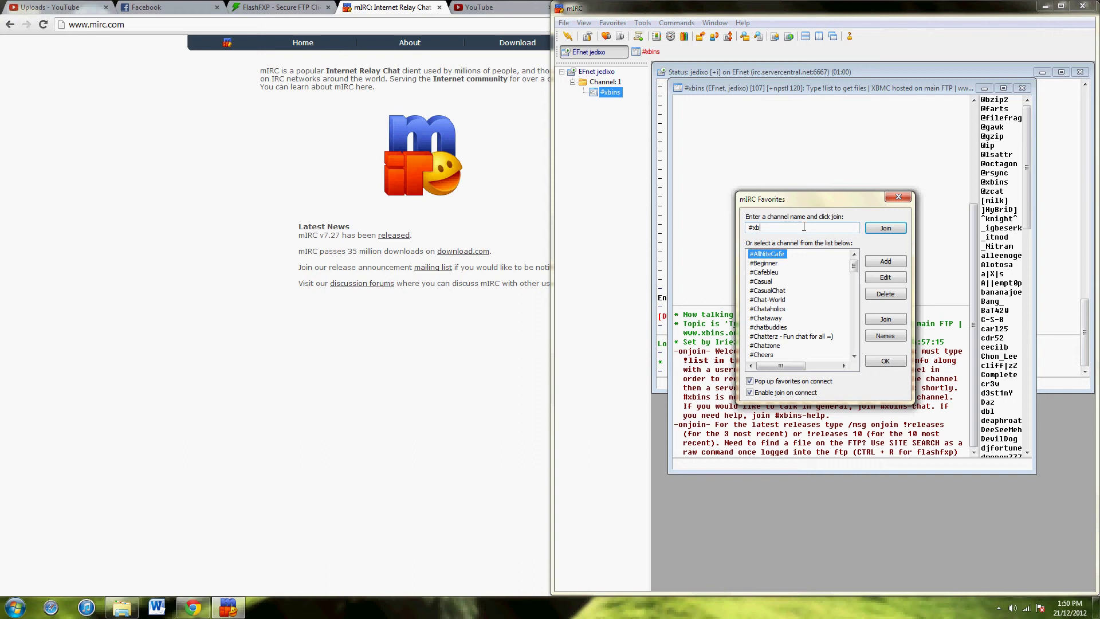
pyautogui.write('ins')
pyautogui.click(885, 229)
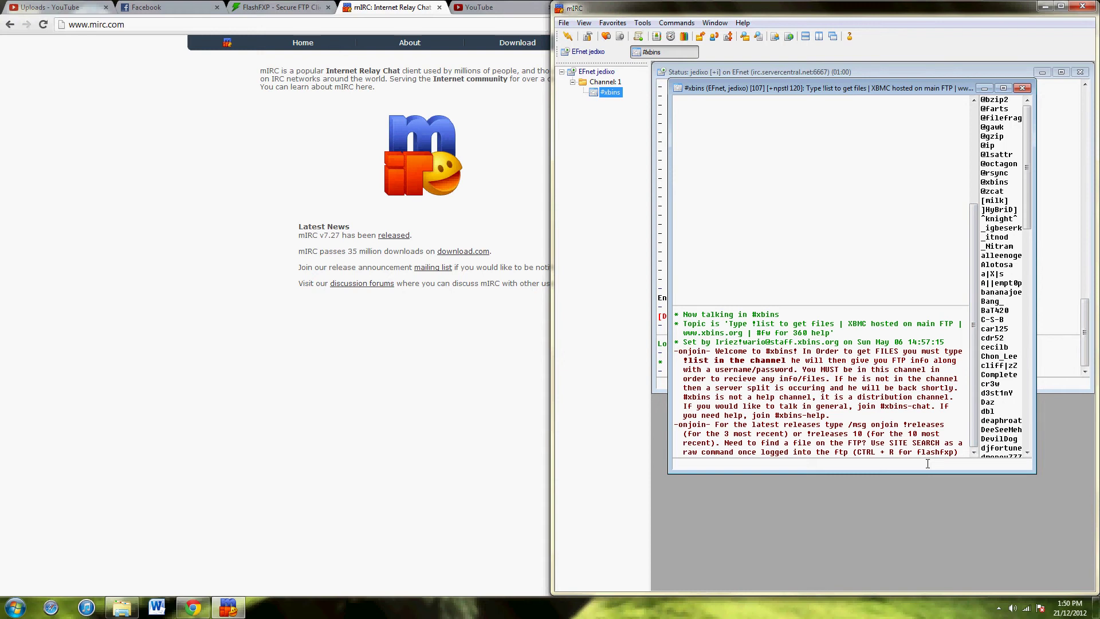
# Send !list in #xbins and open the bot's query with FTP login for distribution.xbins.org, port 21.
pyautogui.write('lid')
pyautogui.write('t')
pyautogui.press('Return')
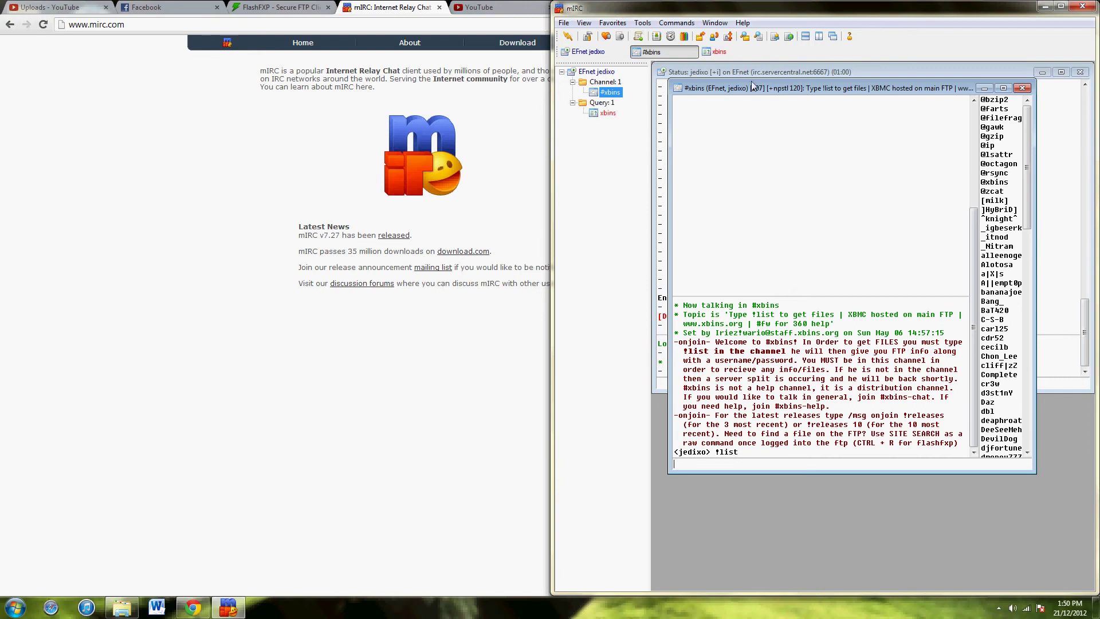
pyautogui.click(720, 53)
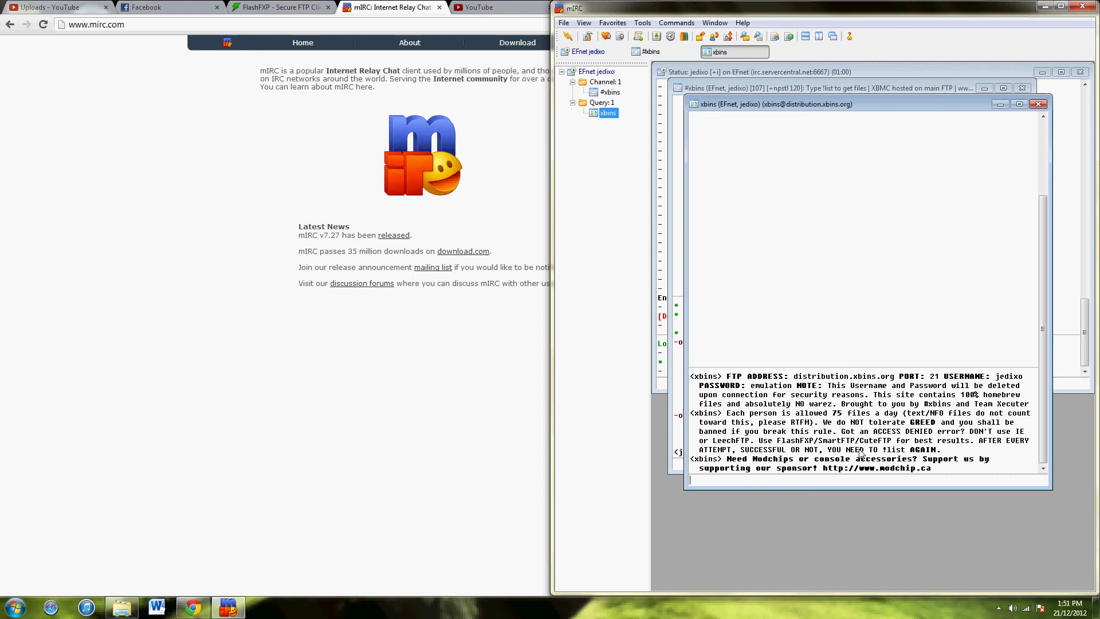
# Launch FlashFXP by searching 'flash', accept the evaluation notice, and open Quick Connect.
pyautogui.click(15, 606)
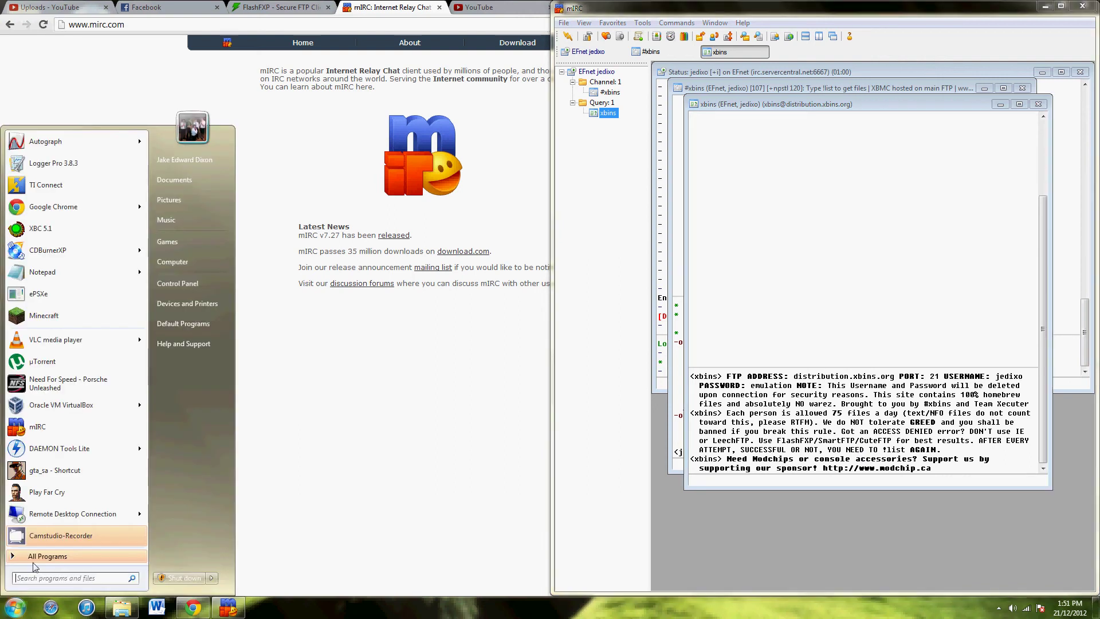
pyautogui.write('flash')
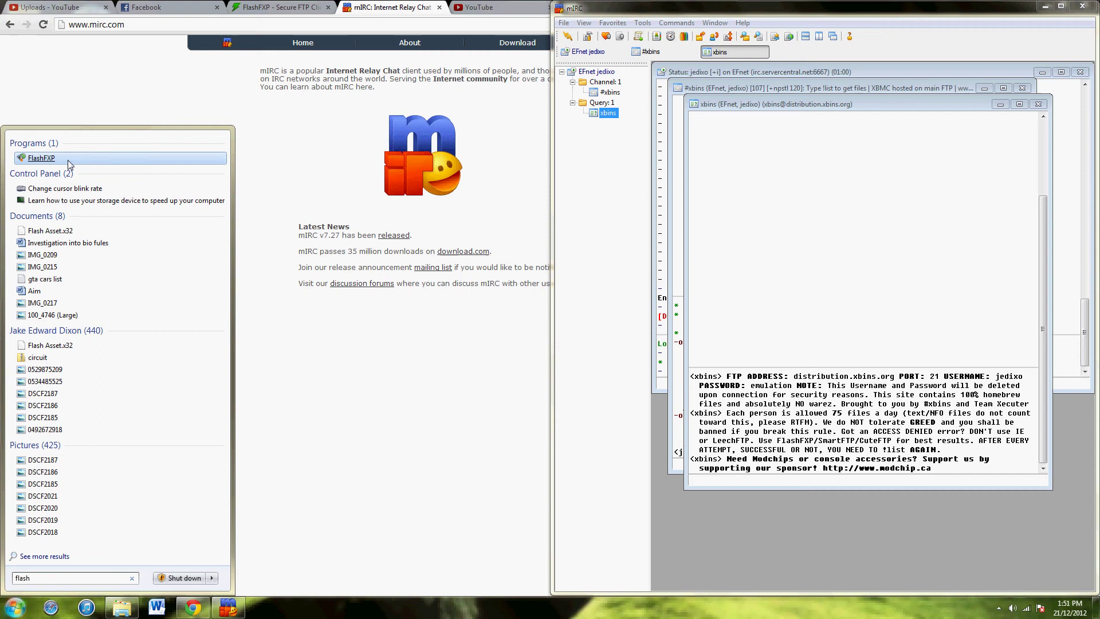
pyautogui.click(67, 163)
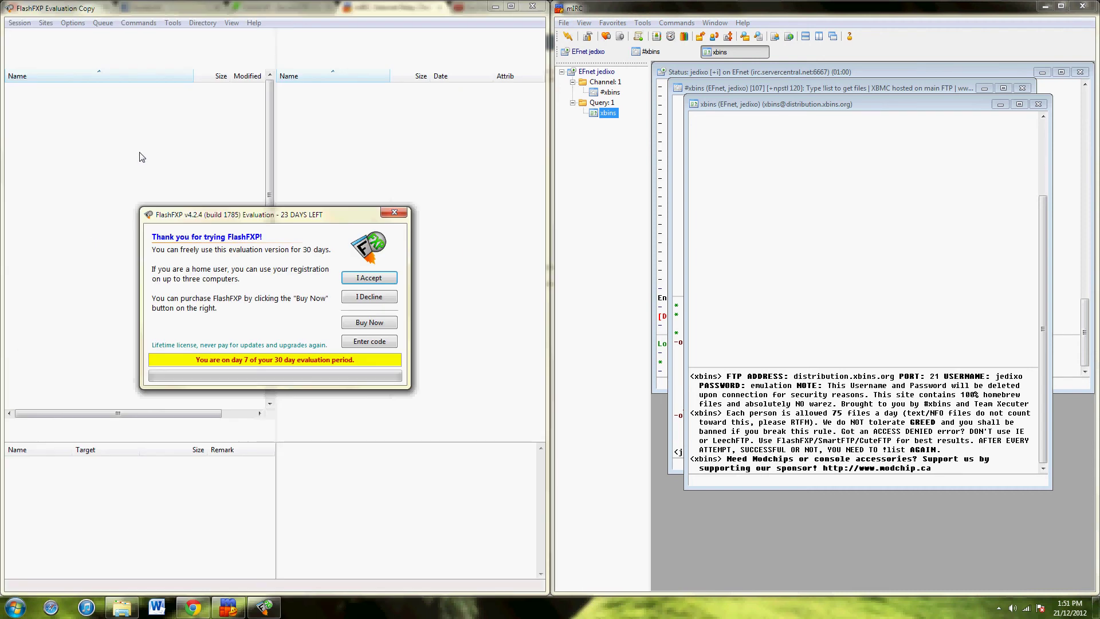
pyautogui.click(372, 278)
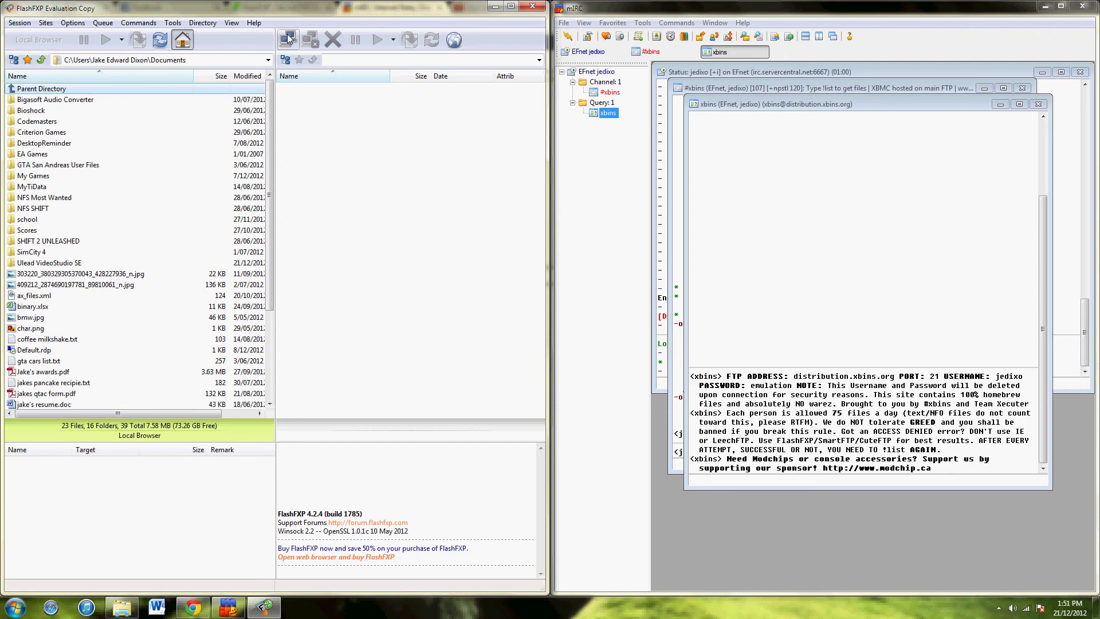
pyautogui.click(288, 40)
pyautogui.click(305, 59)
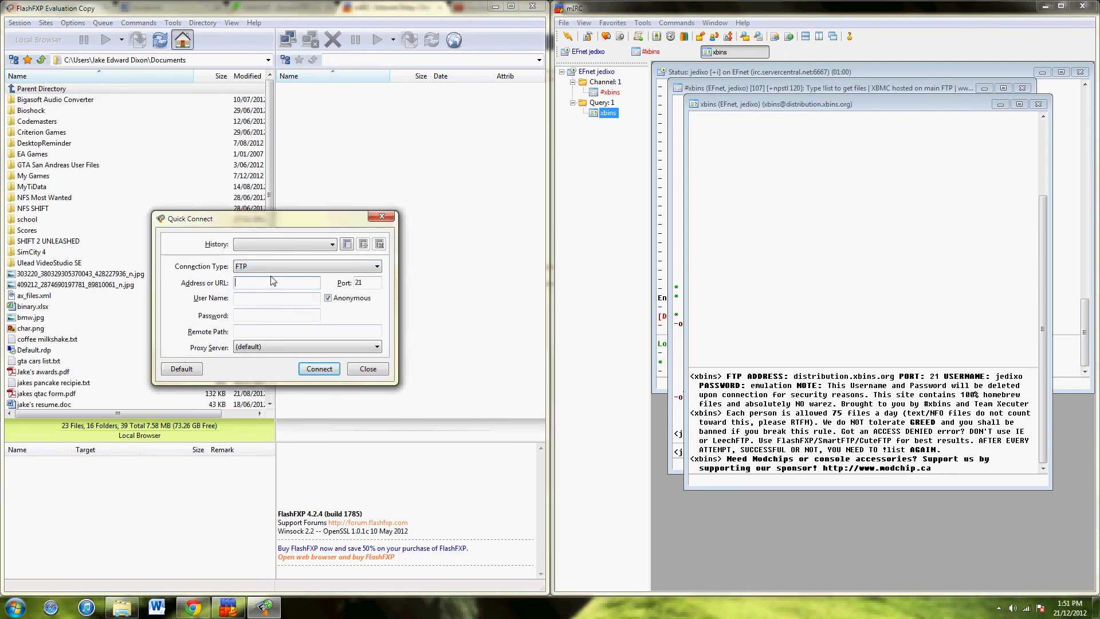
# Quick-connect to distribution.xbins.org using the bot-supplied user name and password.
pyautogui.write('distribution.xbins.org')
pyautogui.click(263, 299)
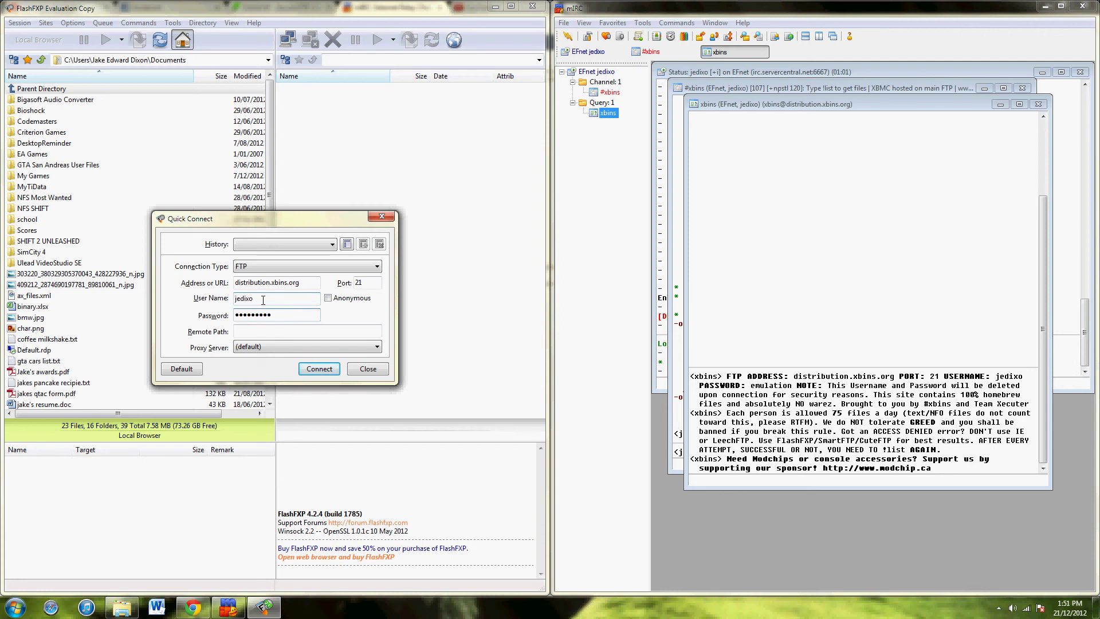
pyautogui.click(324, 369)
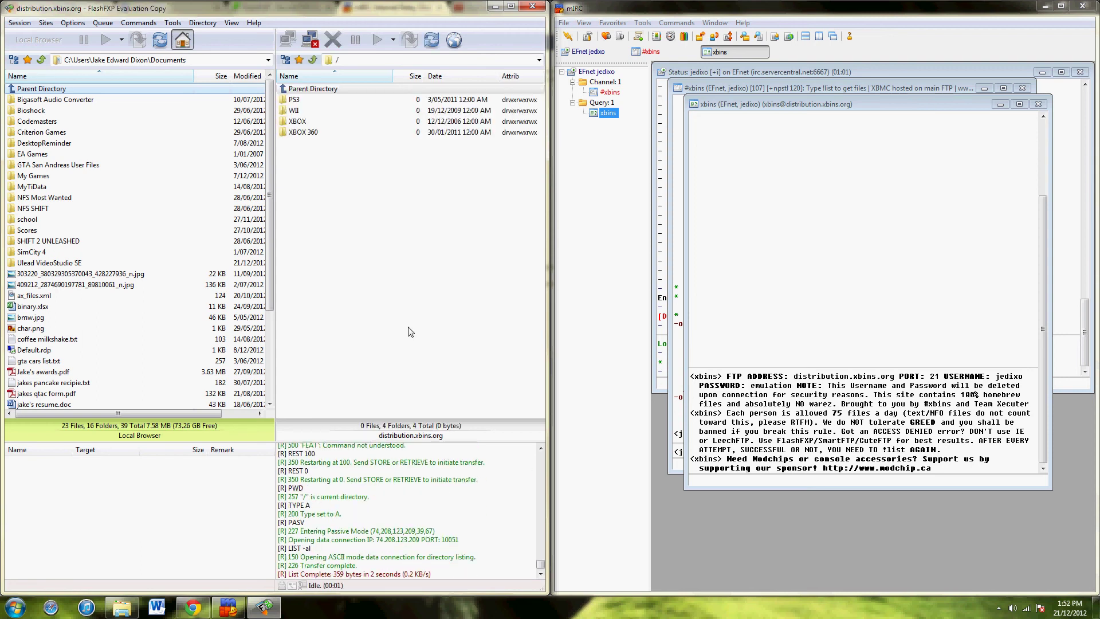
# Browse to XBOX/Console Based Applications/apps/media players/xbmc4xbox and select XBMC4XBOX-3.0.1-STABLE.RAR.
pyautogui.doubleClick(332, 122)
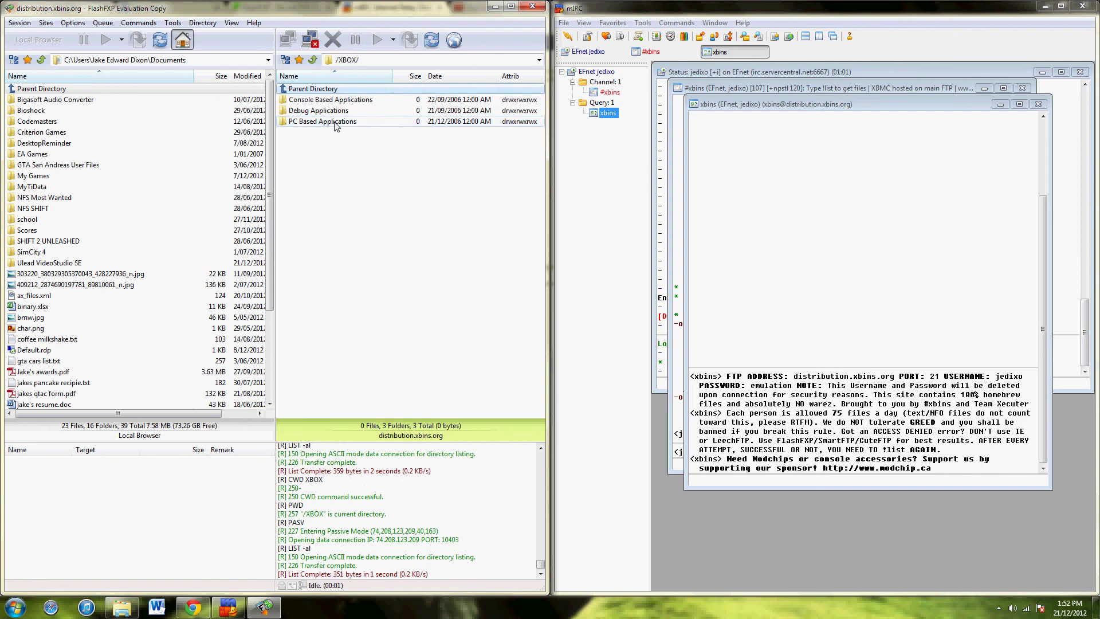
pyautogui.doubleClick(340, 101)
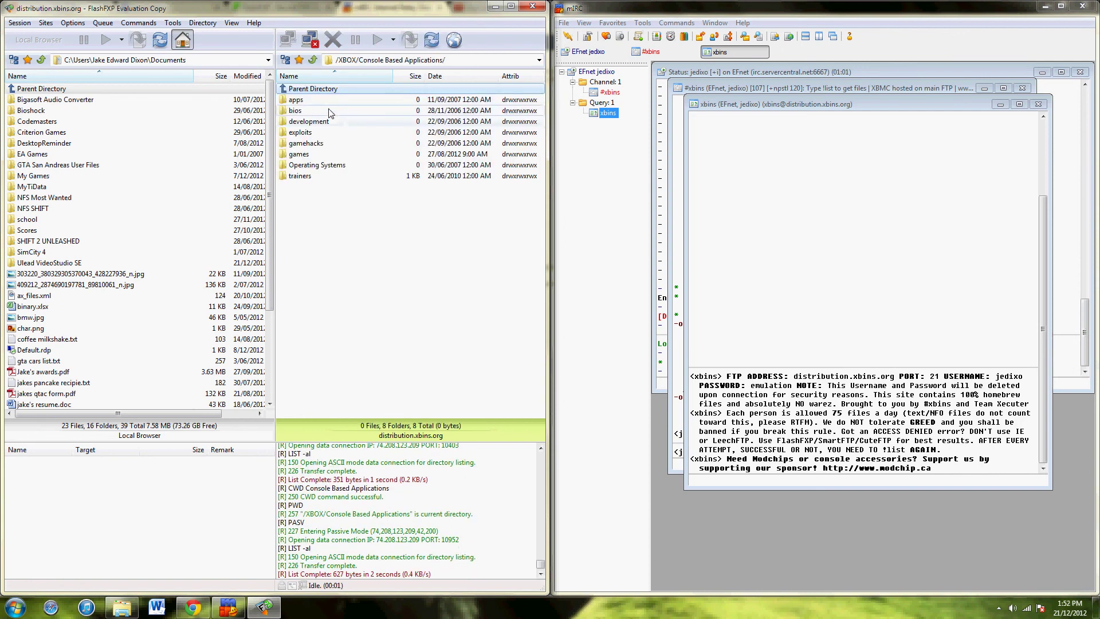
pyautogui.doubleClick(320, 102)
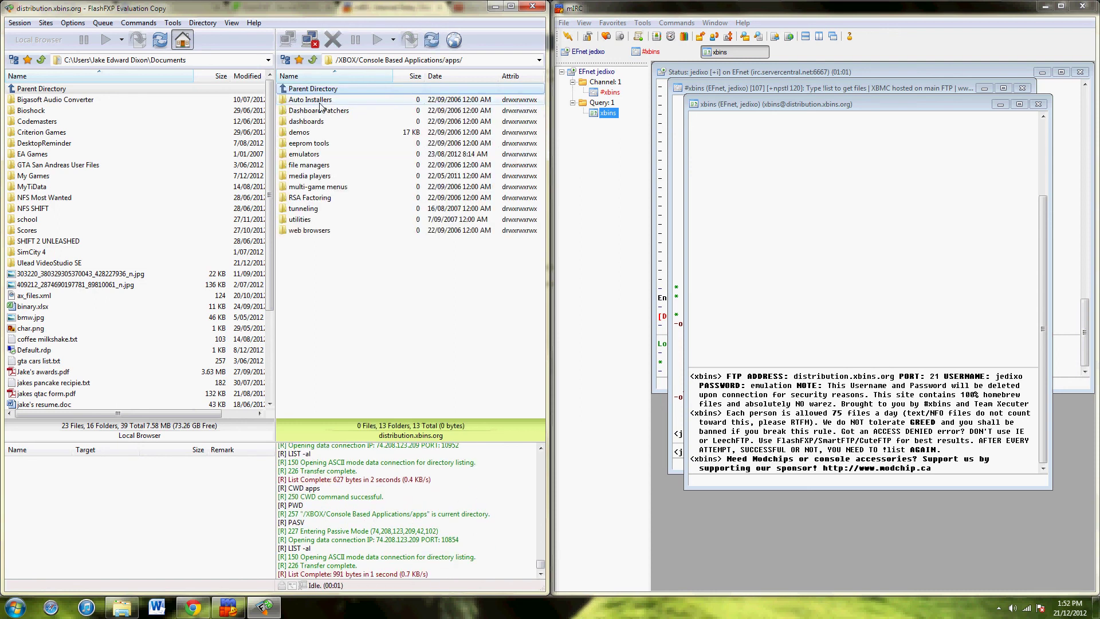
pyautogui.doubleClick(316, 177)
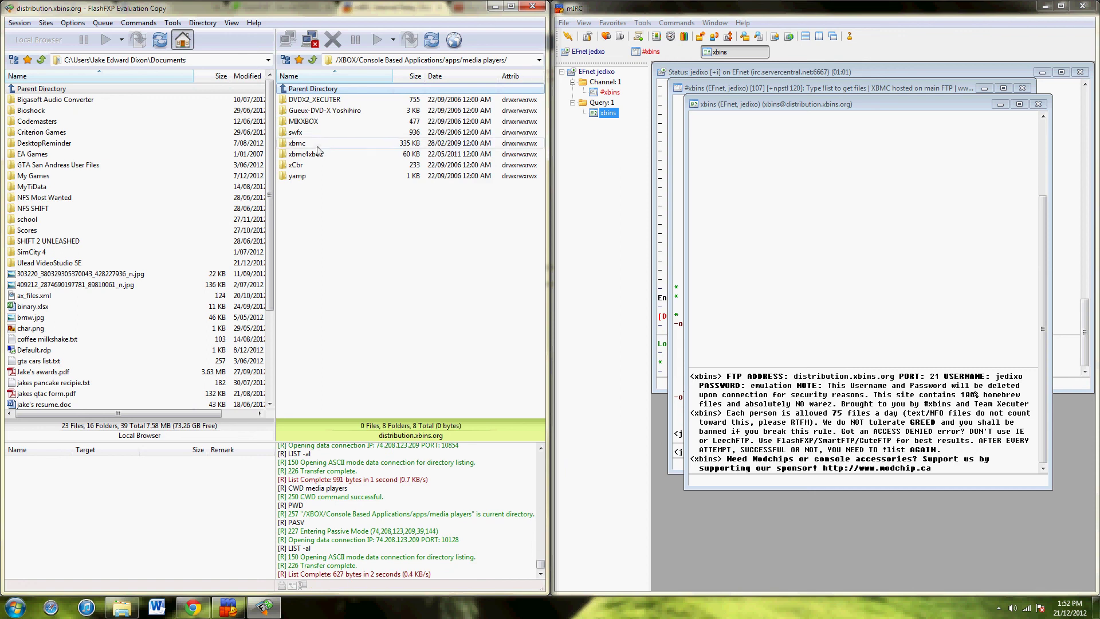
pyautogui.click(314, 155)
pyautogui.doubleClick(314, 155)
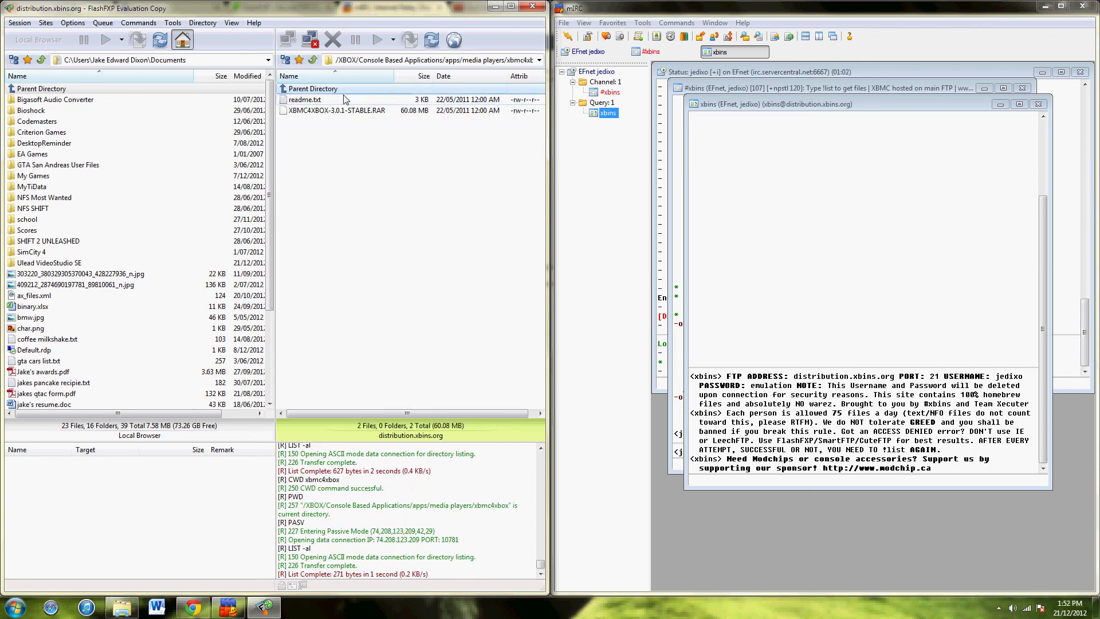
pyautogui.click(365, 114)
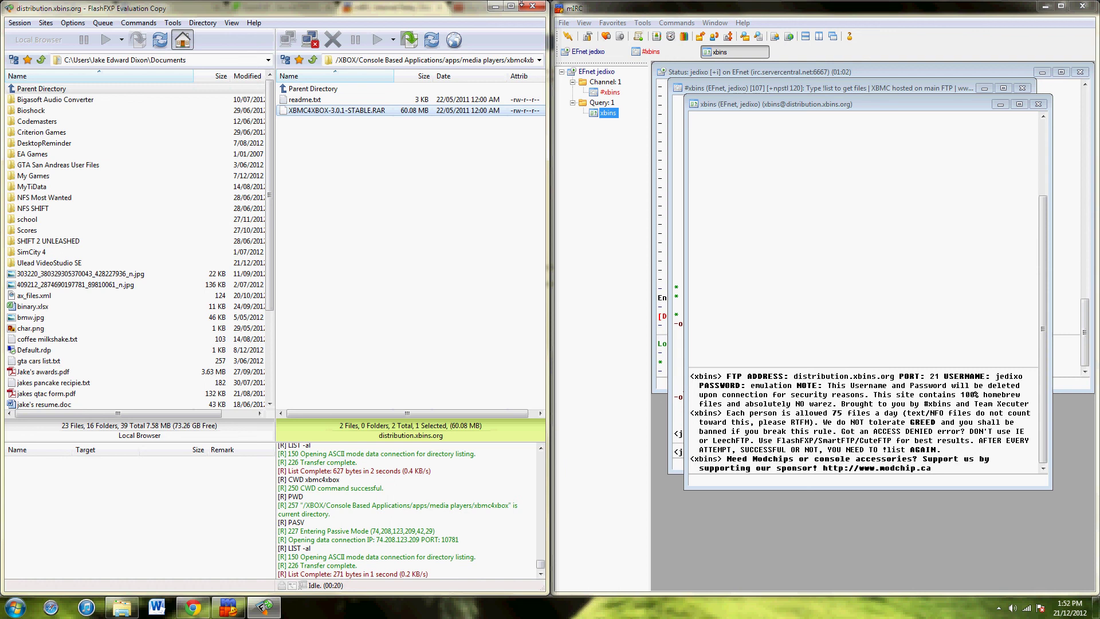
# Disconnect FlashFXP from distribution.xbins.org.
pyautogui.click(531, 7)
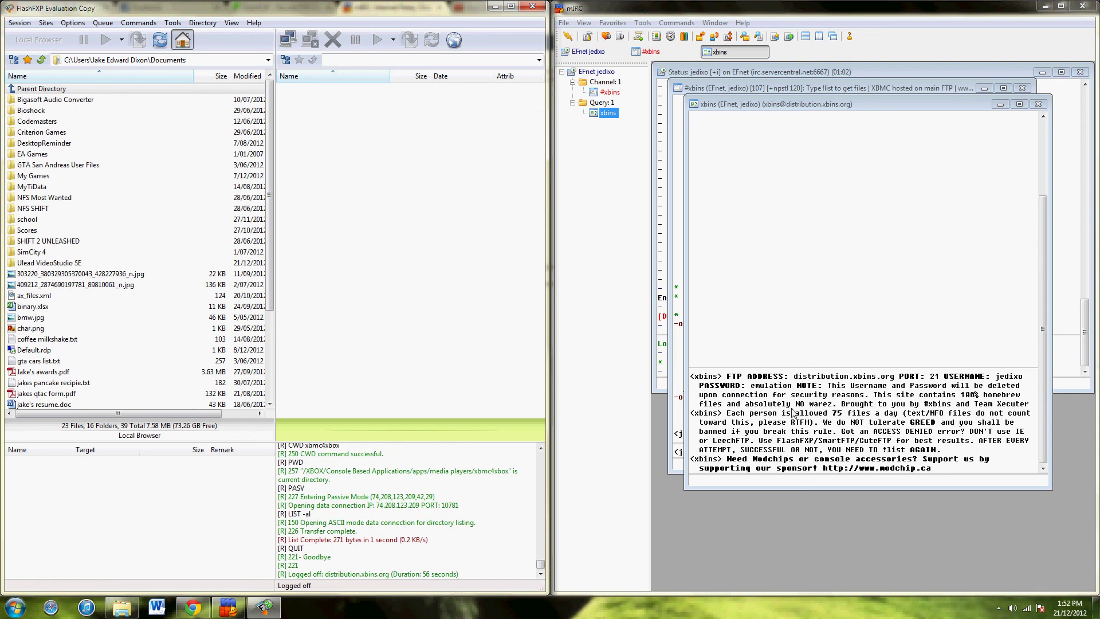
pyautogui.click(733, 381)
pyautogui.click(361, 216)
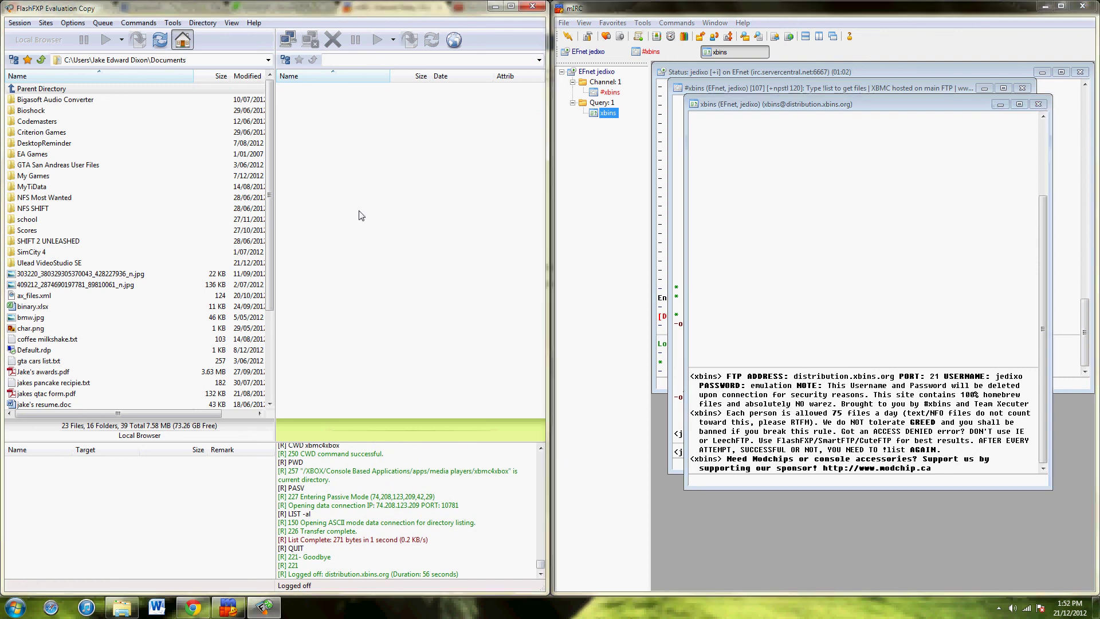
# Close the xbins query window, quit FlashFXP, and start exiting mIRC.
pyautogui.click(1037, 104)
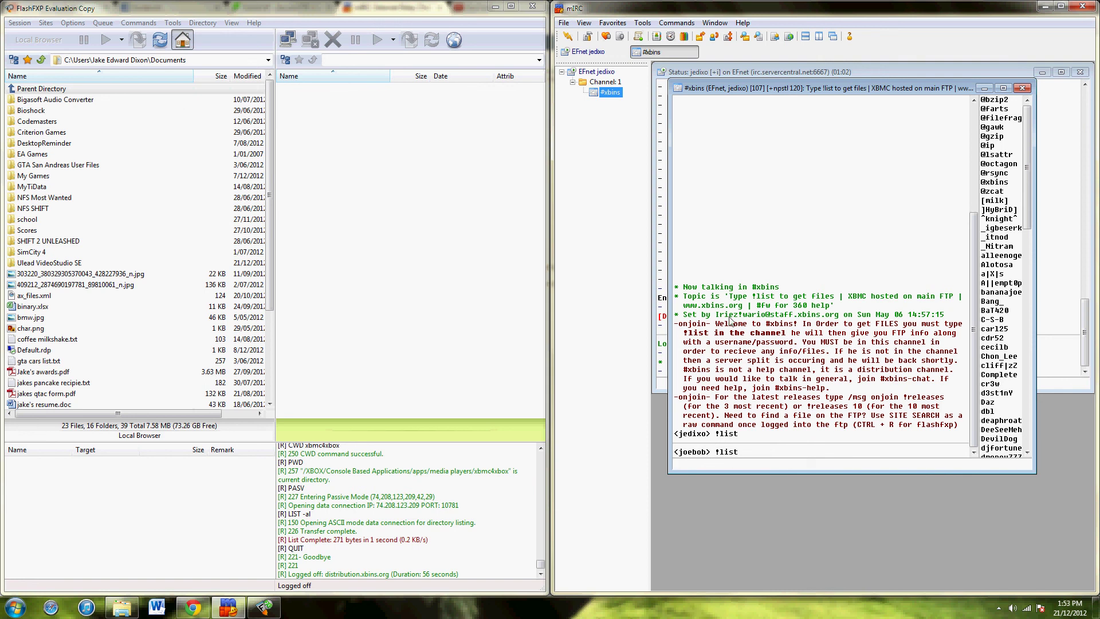
pyautogui.click(308, 160)
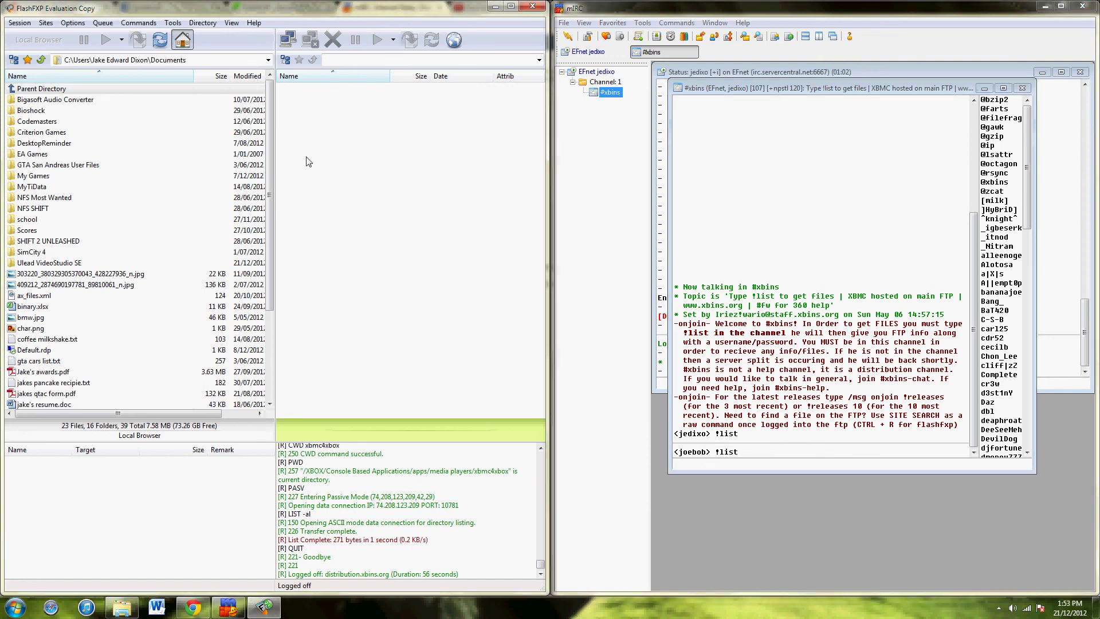
pyautogui.click(530, 8)
pyautogui.click(1085, 7)
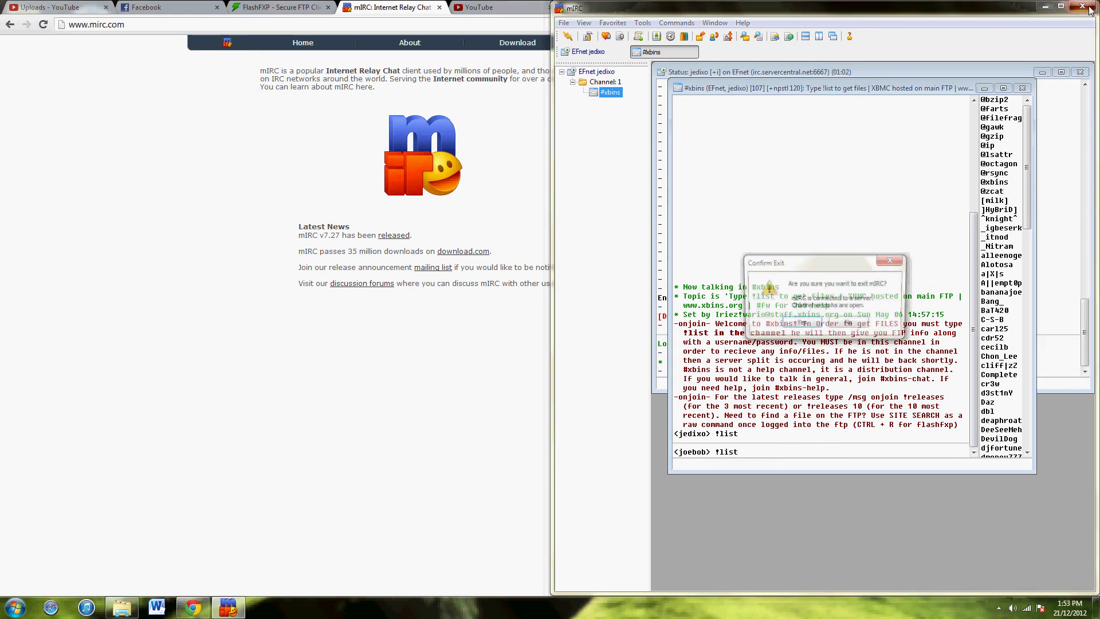